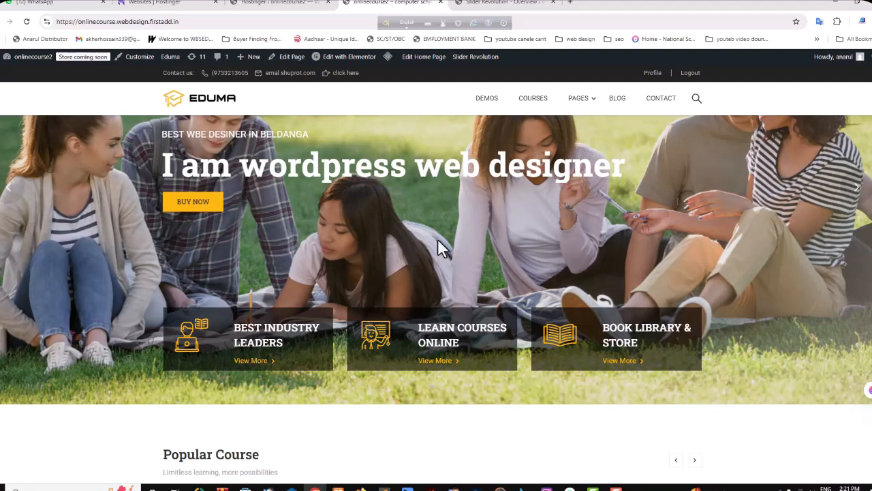
# Step: Examine the live homepage and compare its hero slides with the "SEO EXPERT" slide in the Slider Revolution editor
pyautogui.scroll(-4, 422, 252)
pyautogui.scroll(4, 465, 252)
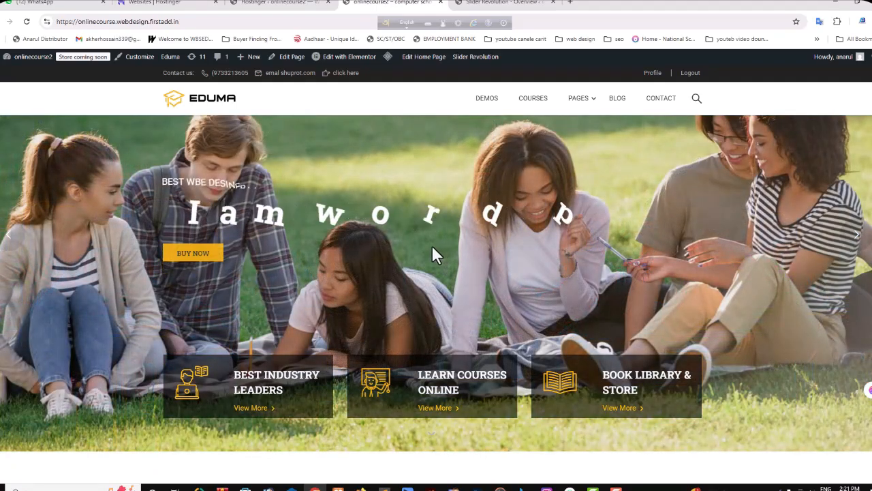
pyautogui.scroll(-5, 477, 262)
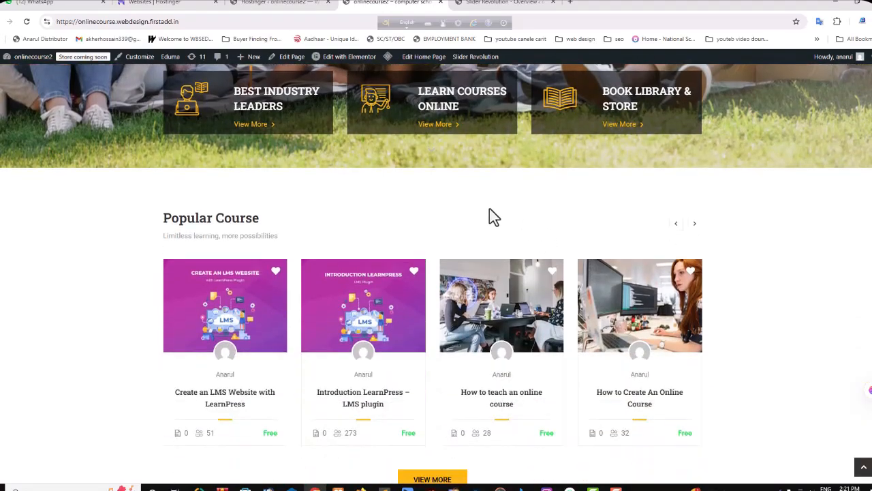
pyautogui.scroll(-3, 490, 208)
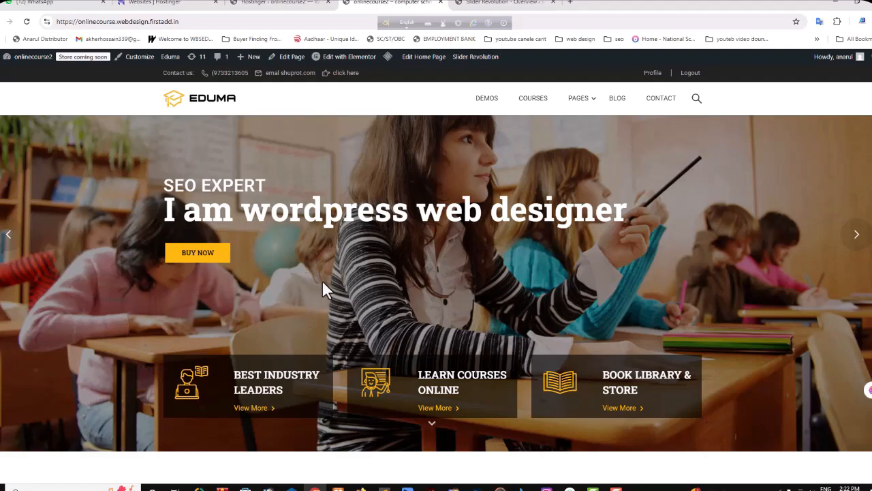
pyautogui.scroll(-3, 324, 281)
pyautogui.scroll(3, 518, 191)
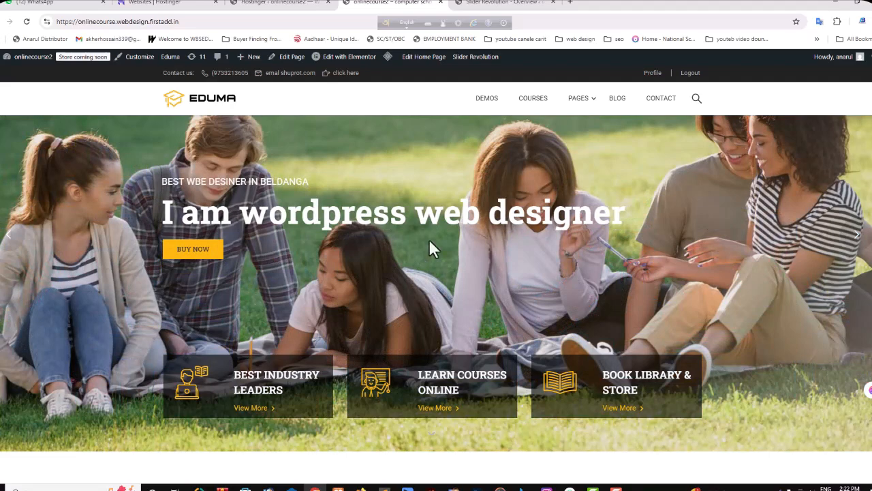
pyautogui.moveTo(471, 61)
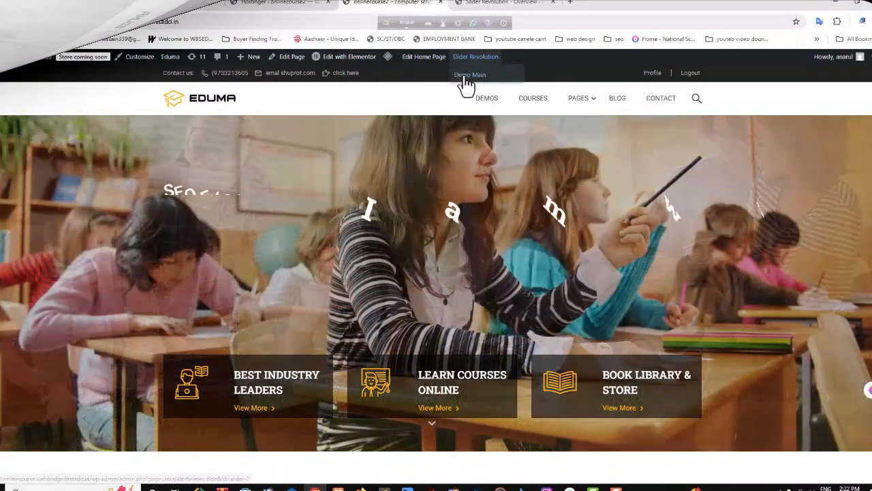
pyautogui.click(468, 80)
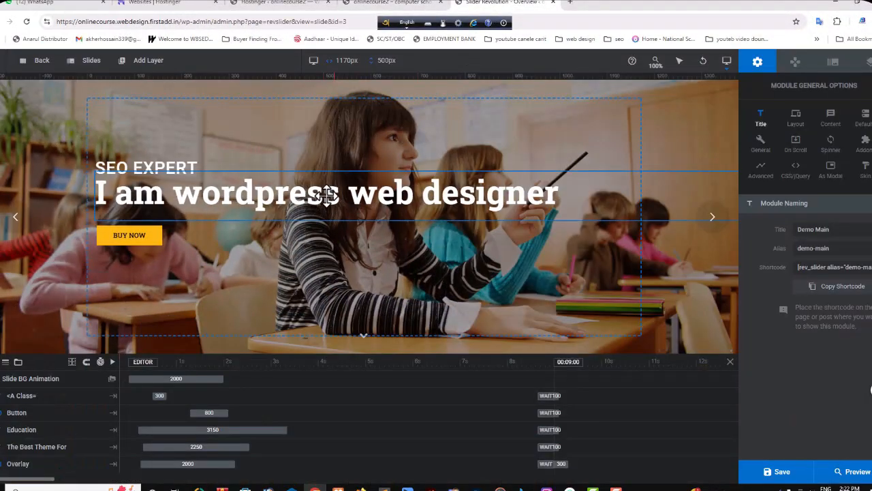
pyautogui.click(396, 2)
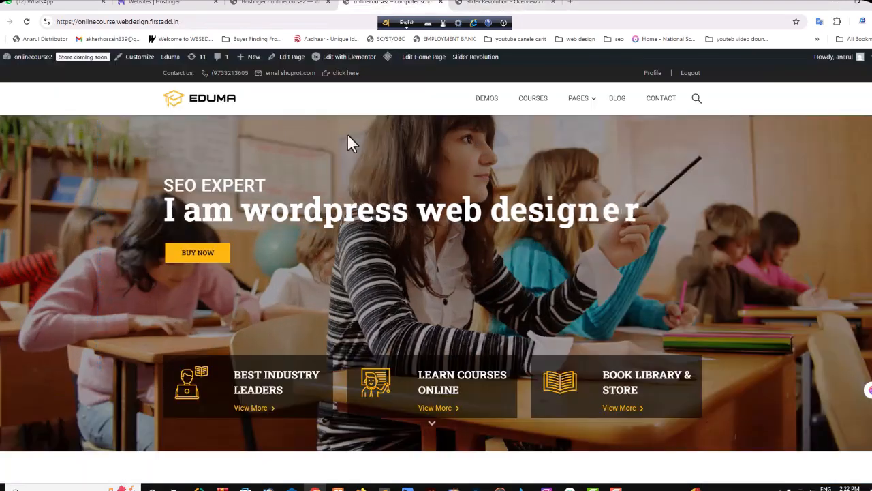
# Step: In the Slider Revolution editor, replace the main headline of the "SEO EXPERT" slide with "best web designer" and save the slider
pyautogui.click(517, 4)
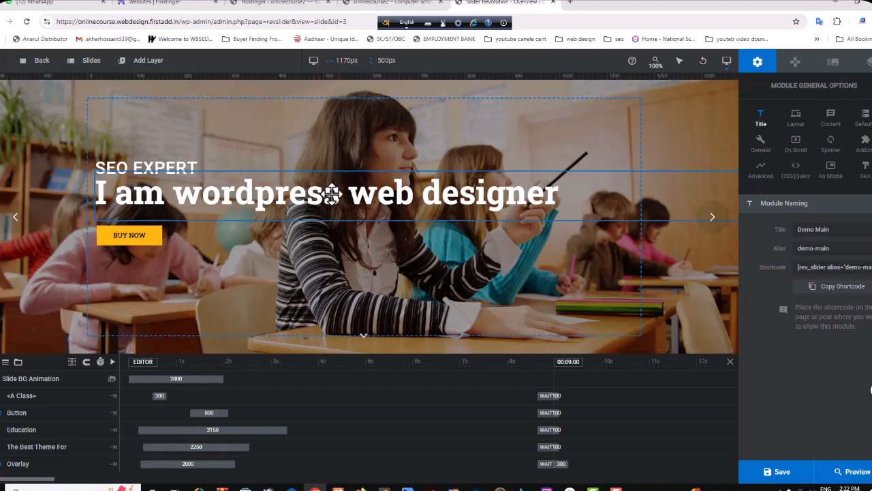
pyautogui.click(332, 195)
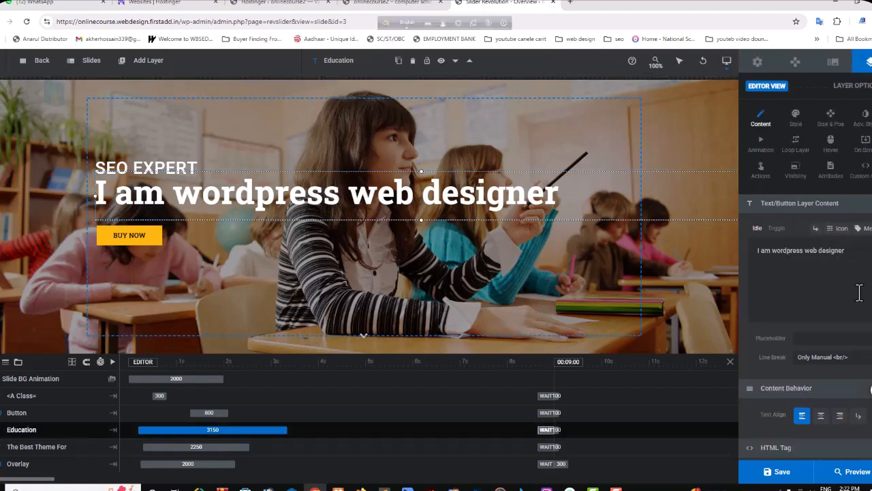
pyautogui.moveTo(839, 251); pyautogui.dragTo(751, 252)
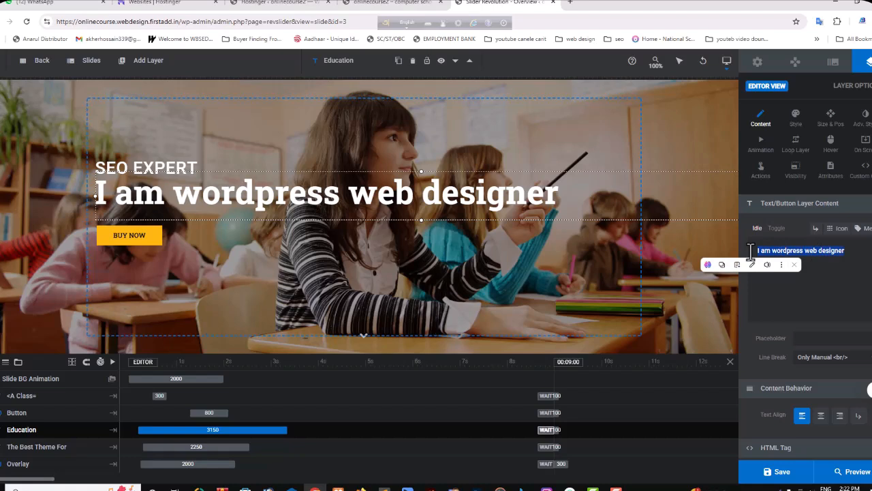
pyautogui.write('best es')
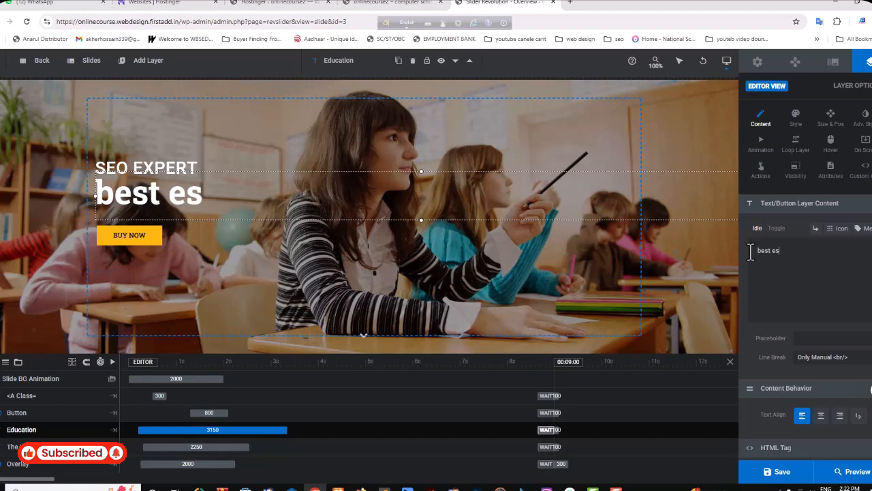
pyautogui.press('BackSpace')
pyautogui.press('BackSpace')
pyautogui.press('BackSpace')
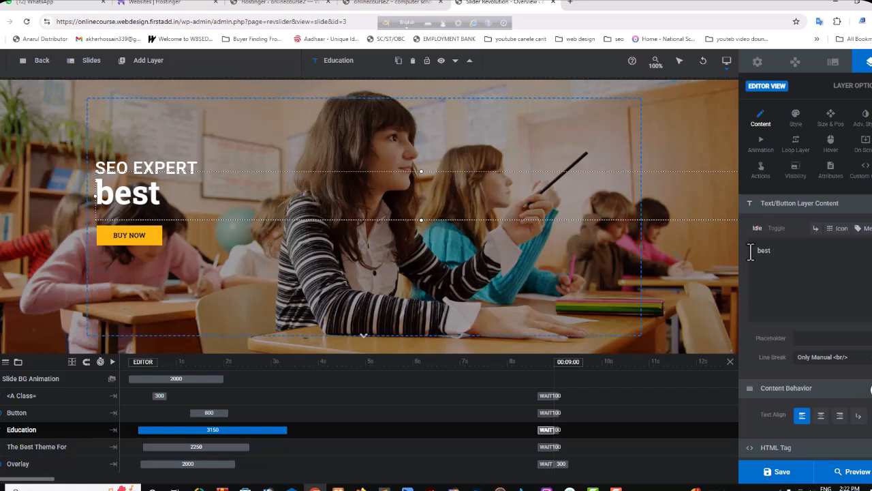
pyautogui.write('we')
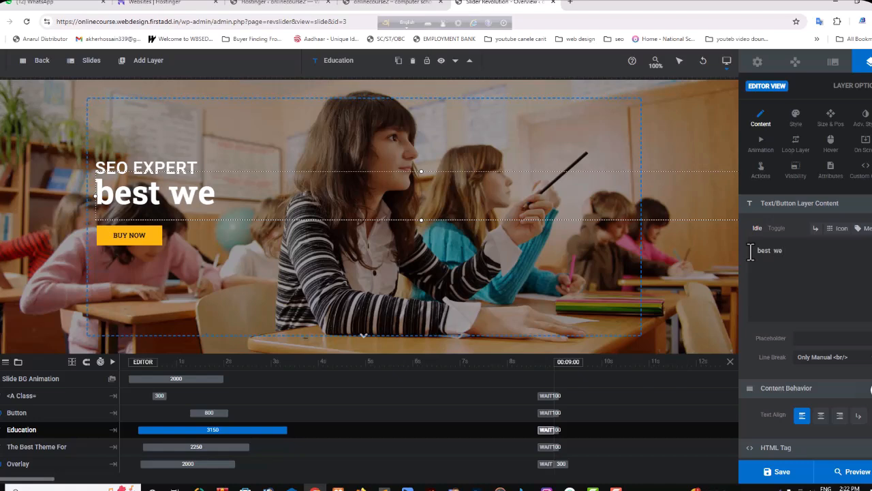
pyautogui.write('b des')
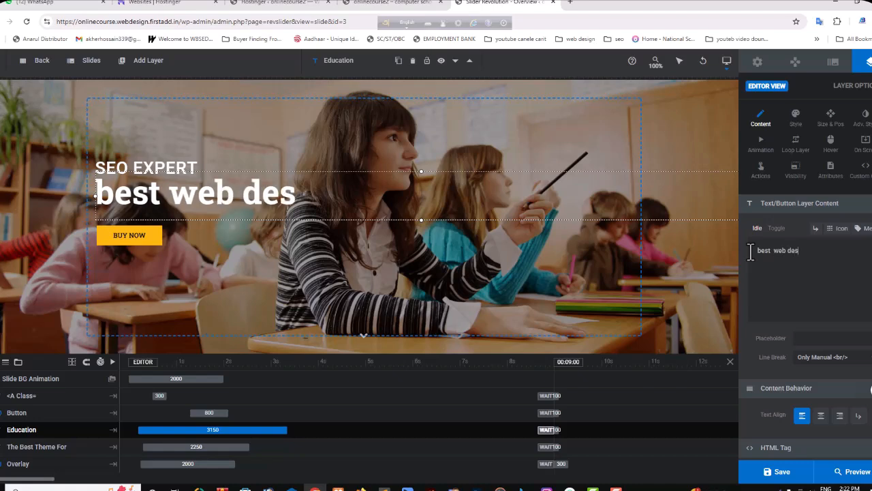
pyautogui.write('igner')
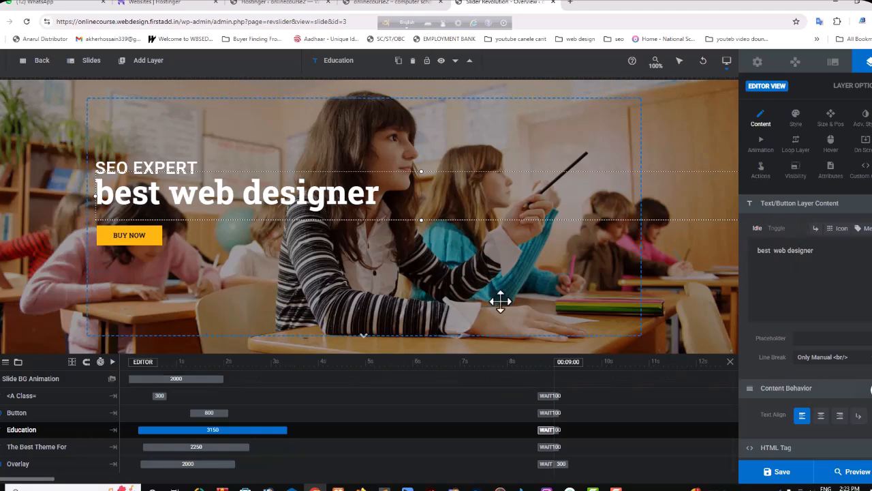
pyautogui.click(781, 482)
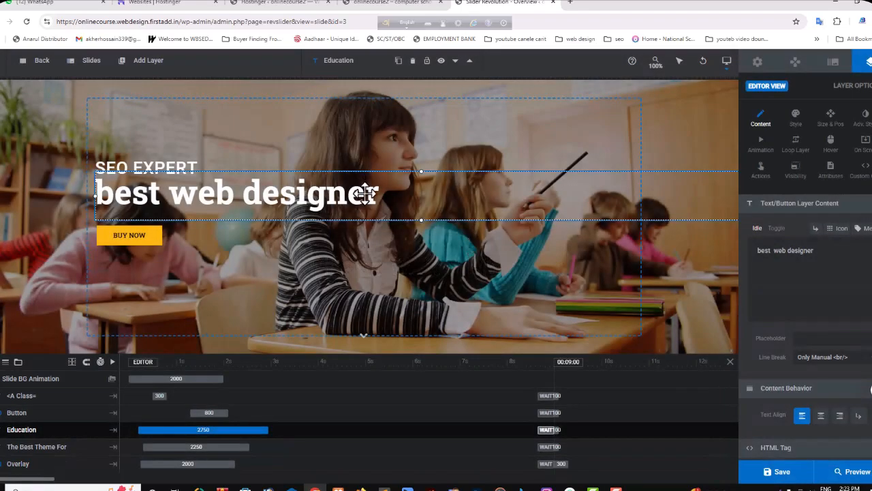
# Step: Copy the headline layer's full text in the slider editor
pyautogui.moveTo(821, 251); pyautogui.dragTo(743, 249)
pyautogui.rightClick(788, 250)
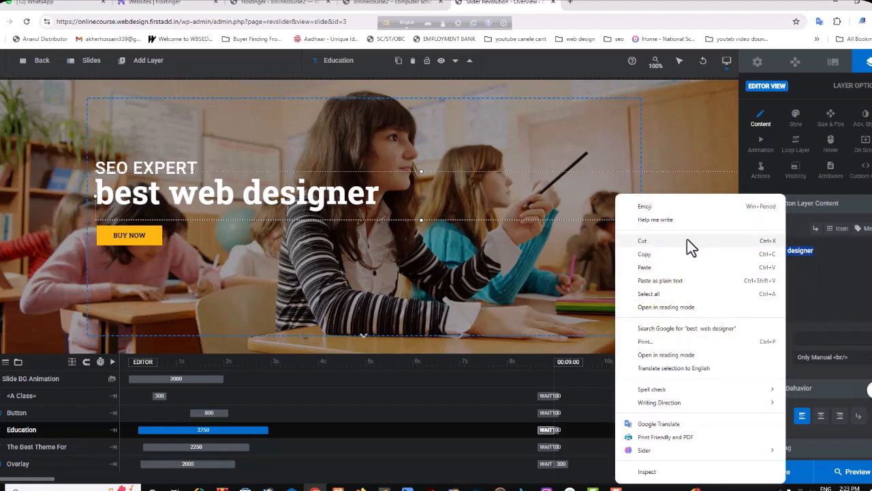
pyautogui.click(646, 254)
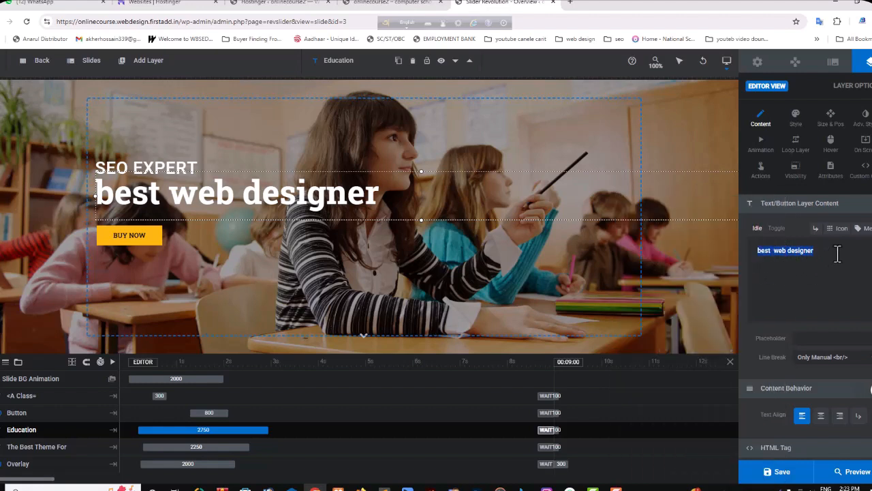
pyautogui.click(838, 253)
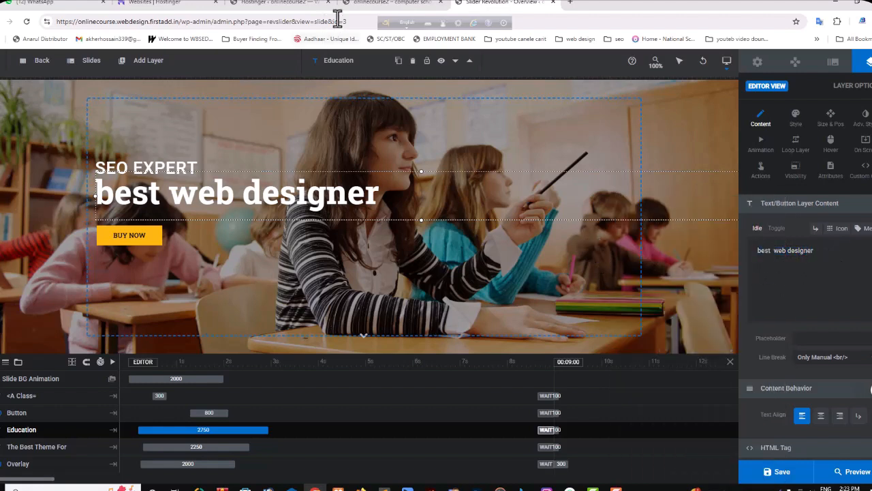
# Step: Reload the live homepage and compare its hero headline with the edited slide
pyautogui.click(387, 5)
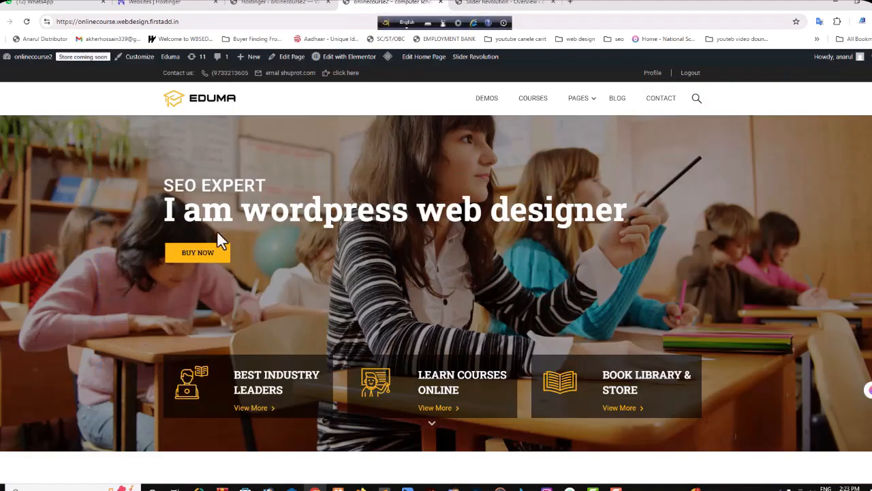
pyautogui.click(26, 21)
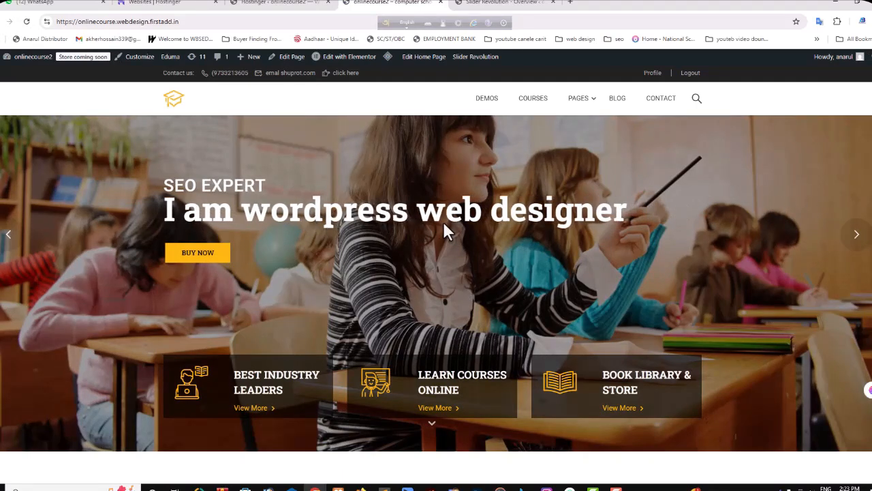
pyautogui.click(477, 5)
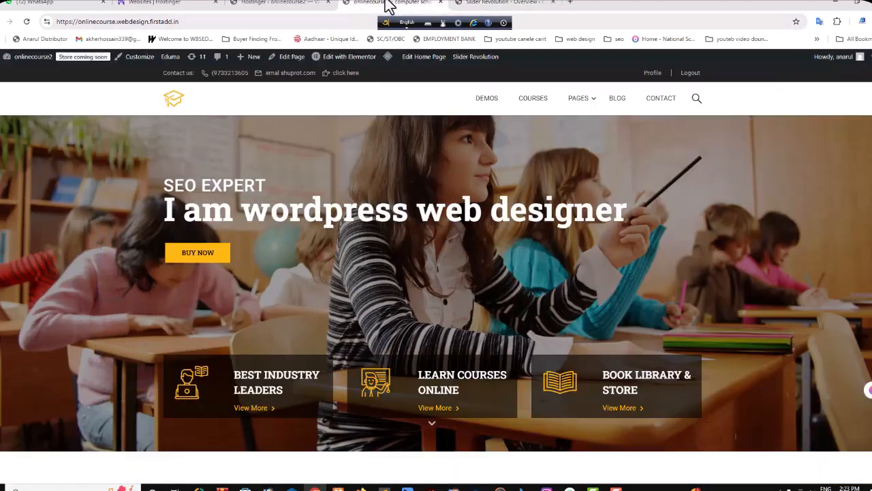
pyautogui.click(390, 5)
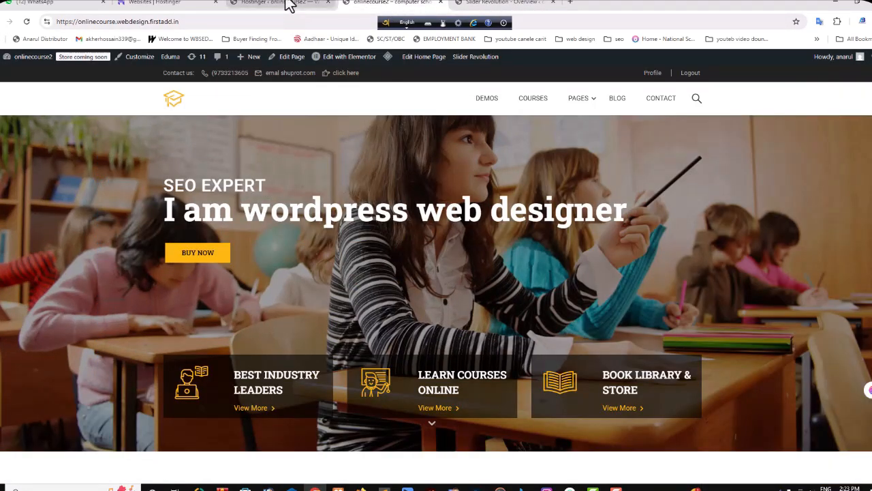
pyautogui.click(290, 5)
pyautogui.click(379, 6)
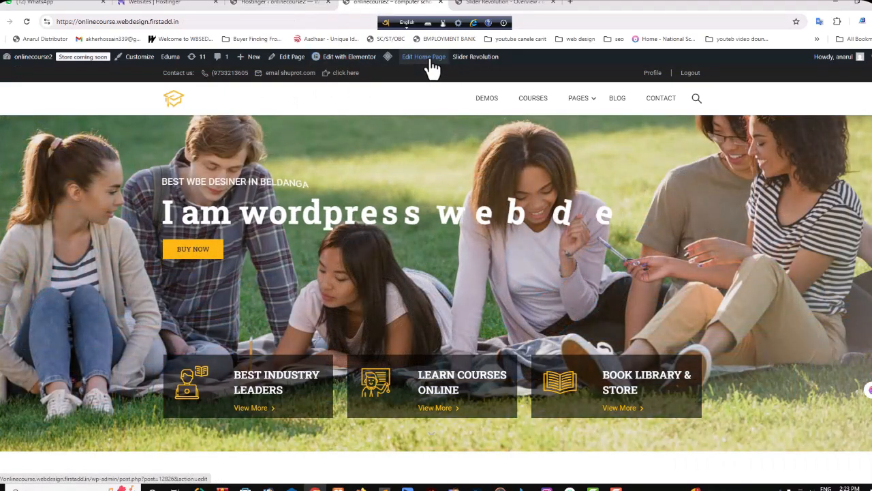
# Step: Open the home page "Demo Main" for editing in a new tab, launch Elementor and select its hero slider widget
pyautogui.rightClick(429, 61)
pyautogui.click(463, 69)
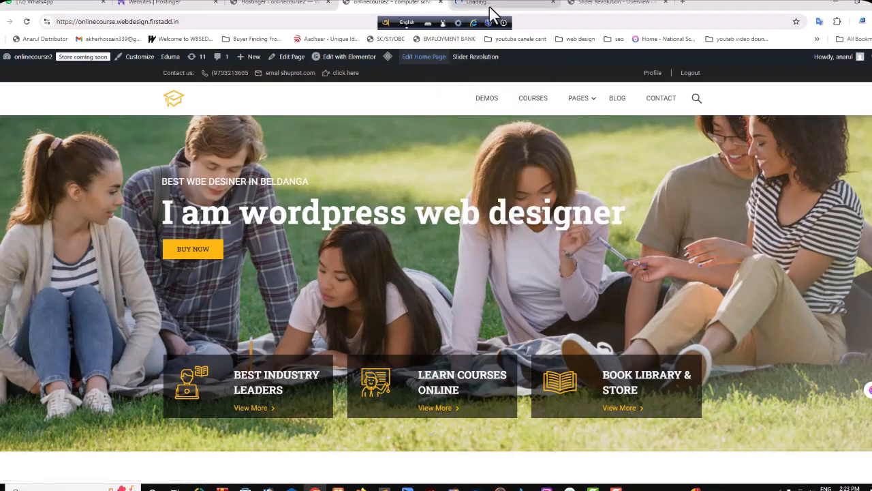
pyautogui.click(491, 4)
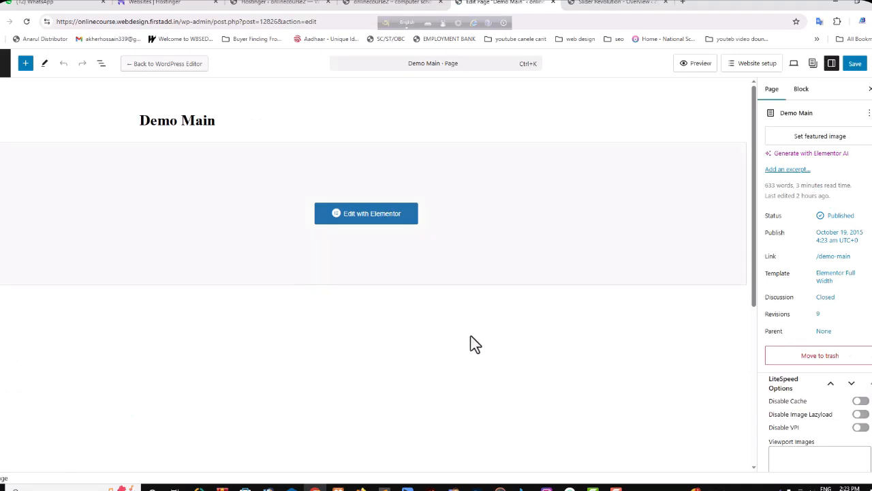
pyautogui.click(360, 217)
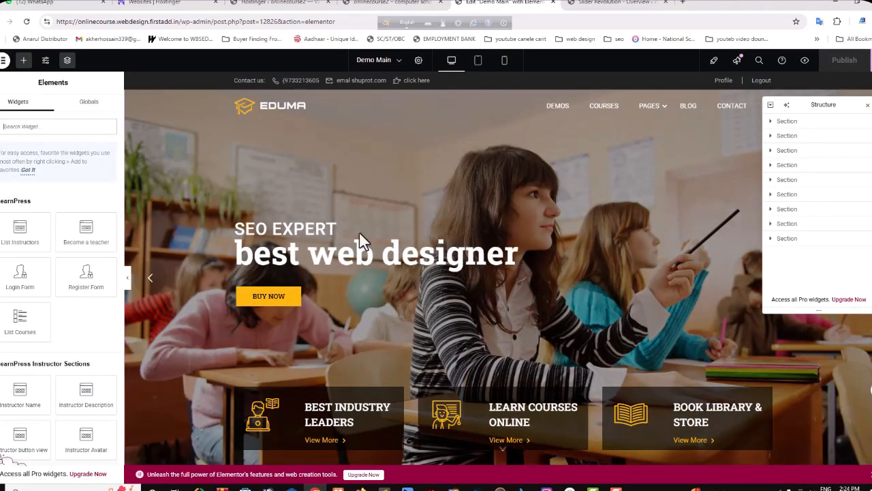
pyautogui.click(402, 212)
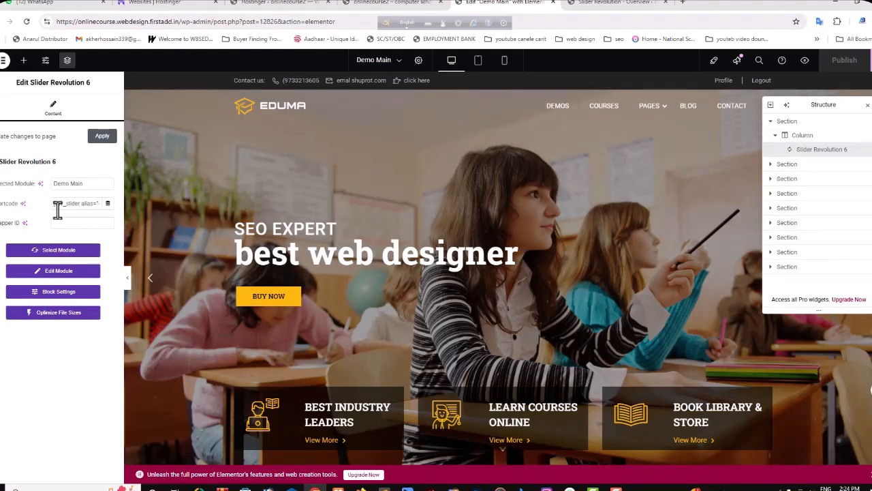
# Step: Copy the Demo Main module's shortcode from its general options in the Slider Revolution editor
pyautogui.click(615, 3)
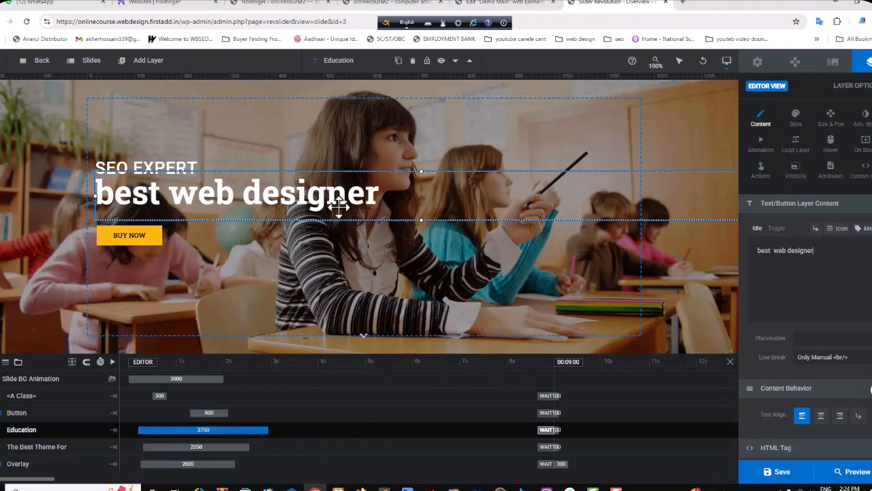
pyautogui.click(758, 63)
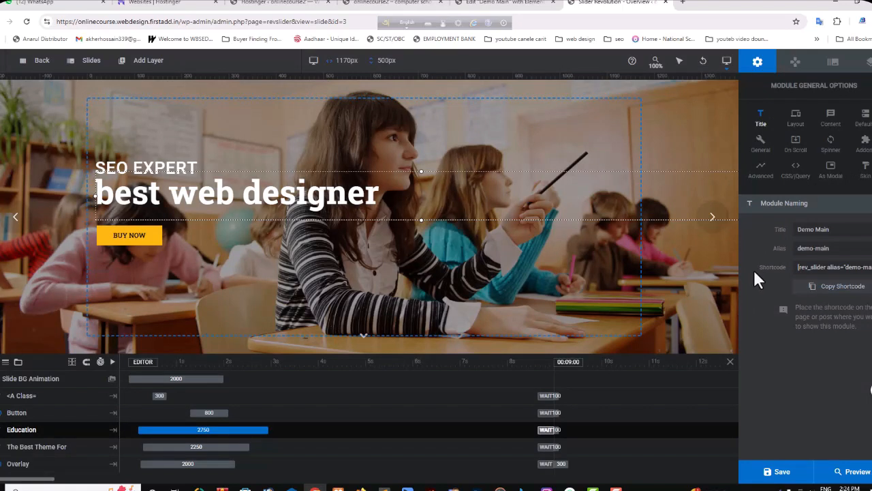
pyautogui.click(833, 287)
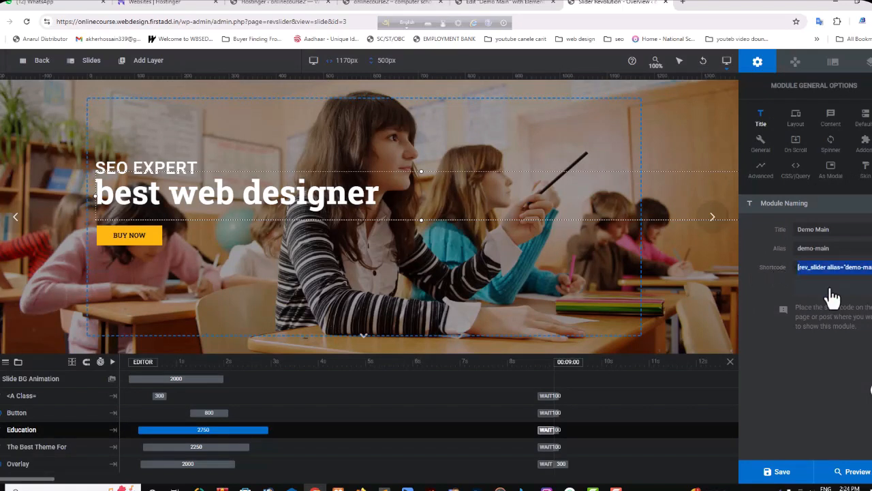
# Step: Replace the shortcode of the hero's Slider Revolution 6 widget in Elementor with the copied one and publish the page
pyautogui.click(411, 8)
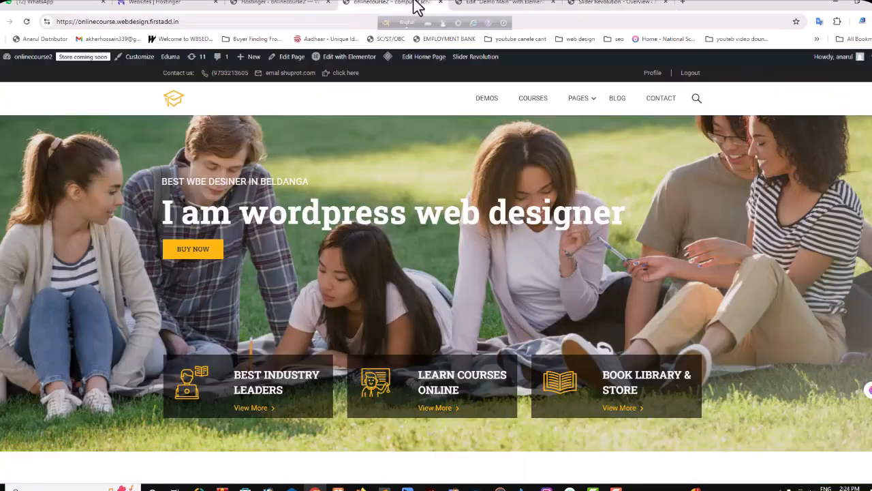
pyautogui.click(300, 8)
pyautogui.click(504, 3)
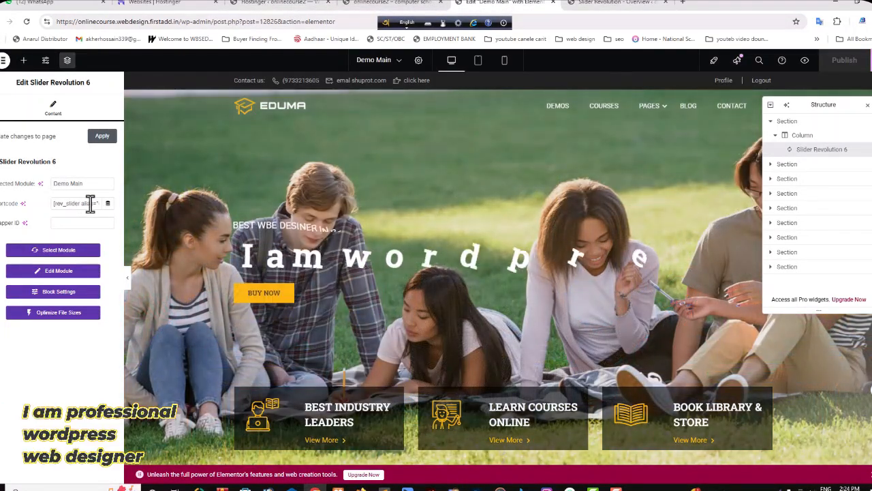
pyautogui.click(82, 203)
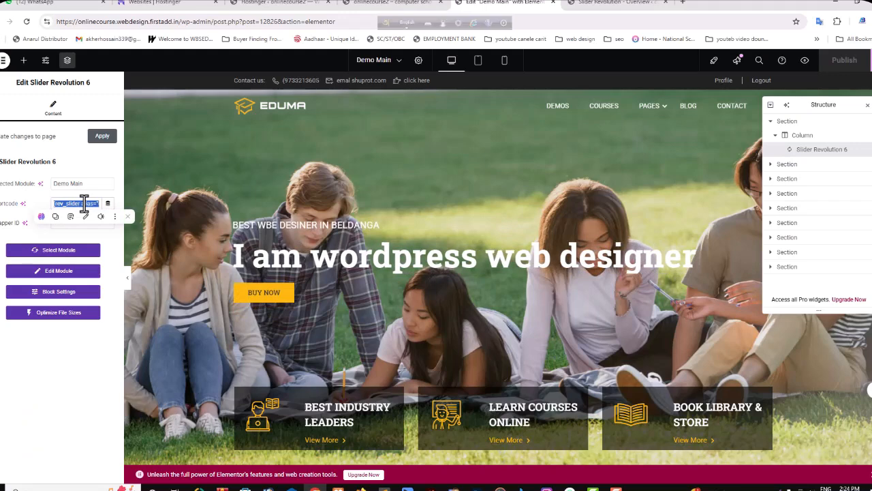
pyautogui.hotkey('ctrl', 'v')
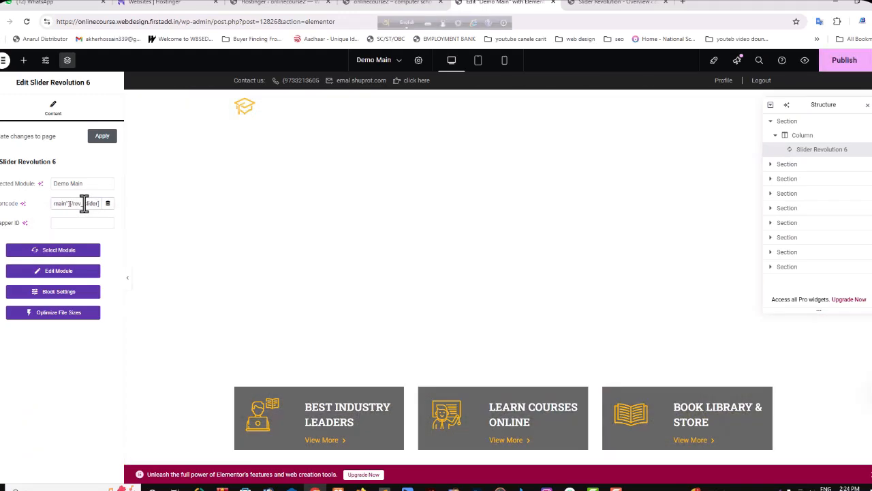
pyautogui.click(848, 66)
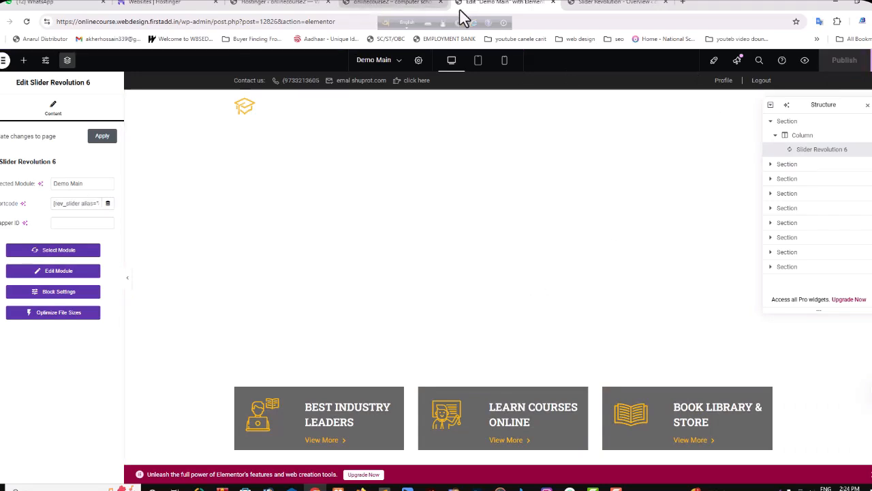
# Step: Return to the live homepage and reload it to check the hero headline after publishing
pyautogui.click(388, 4)
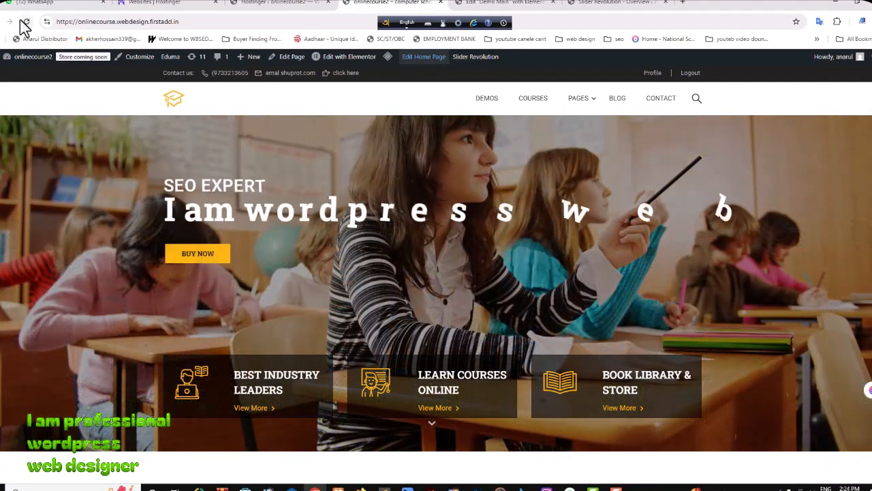
pyautogui.click(26, 22)
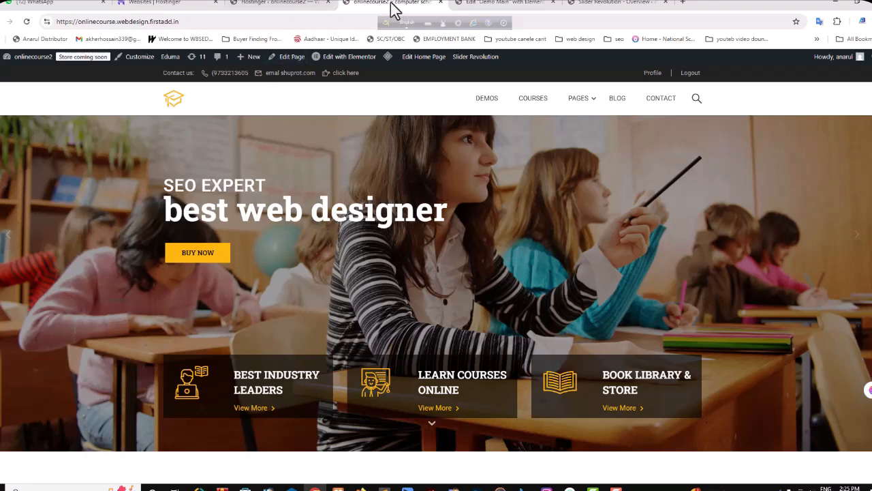
# Step: Inspect the content options of the slide's "SEO EXPERT" text layer in the Slider Revolution editor and deselect the layer
pyautogui.click(598, 4)
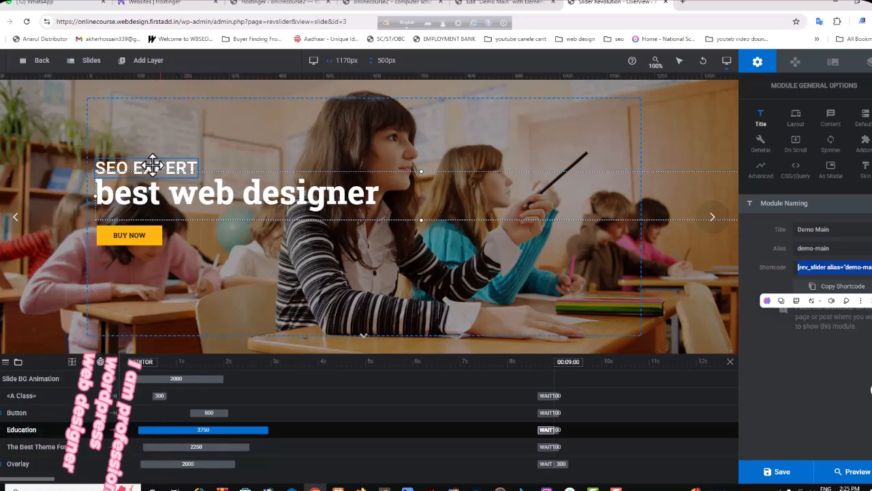
pyautogui.click(153, 165)
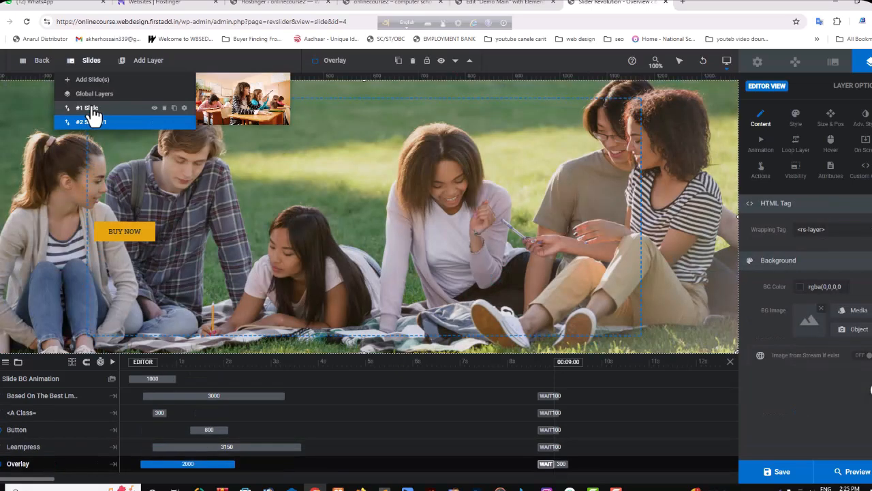
pyautogui.click(91, 110)
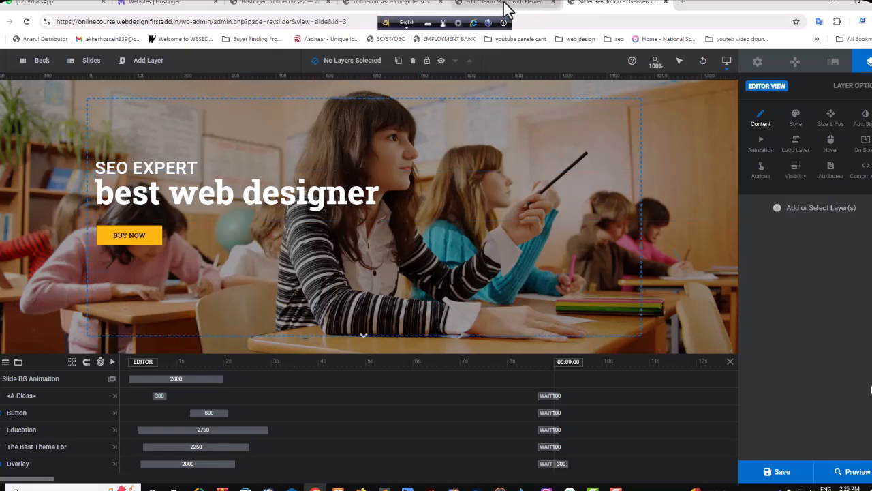
# Step: Reload the live homepage again and review the hero slider and the Popular Course section below it
pyautogui.click(420, 5)
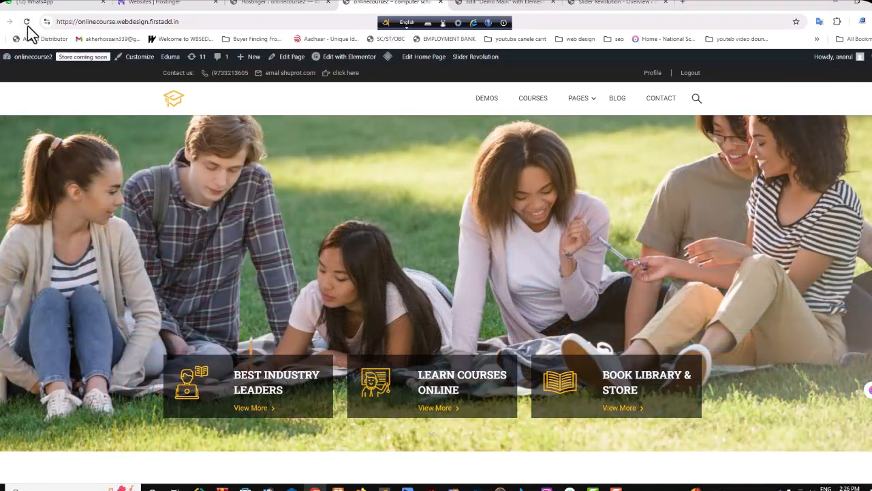
pyautogui.click(26, 21)
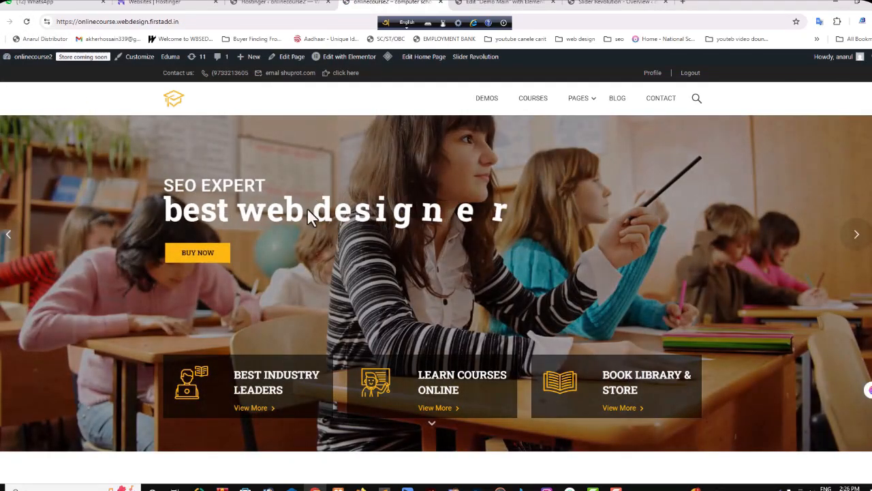
pyautogui.scroll(-3, 378, 258)
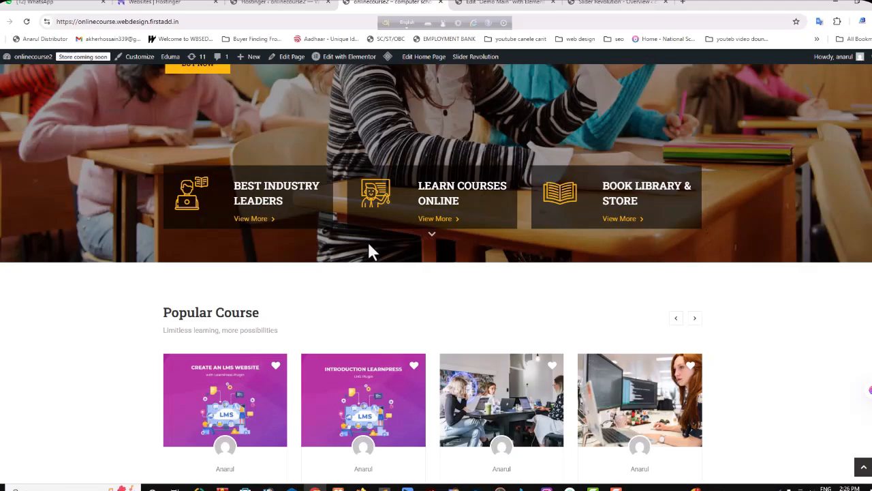
pyautogui.scroll(3, 383, 253)
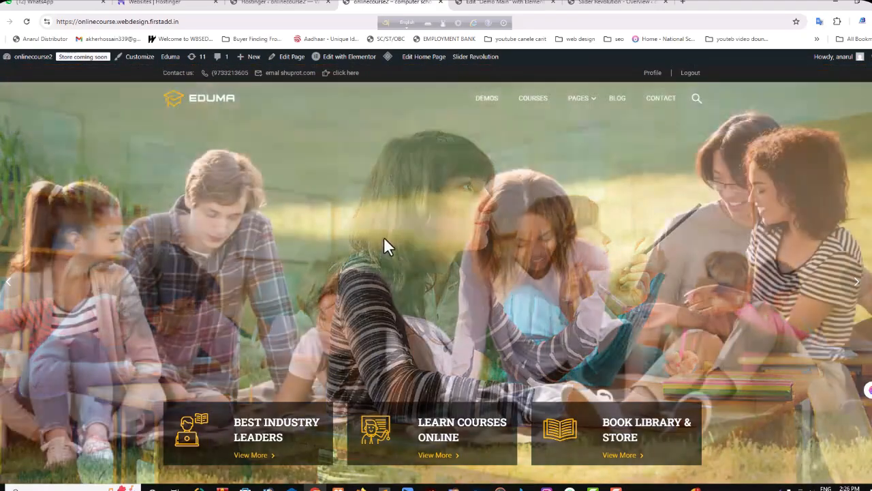
pyautogui.scroll(-4, 321, 265)
pyautogui.scroll(-2, 382, 266)
pyautogui.scroll(6, 416, 277)
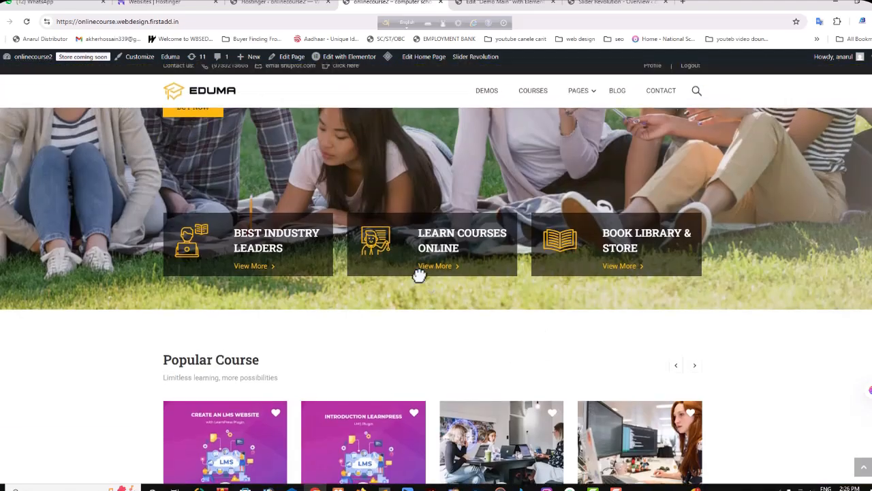
pyautogui.scroll(-5, 422, 287)
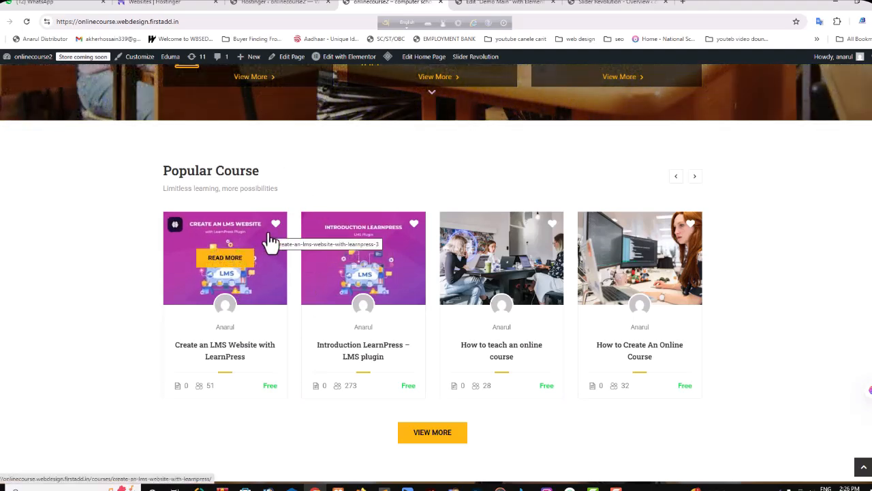
pyautogui.scroll(5, 405, 263)
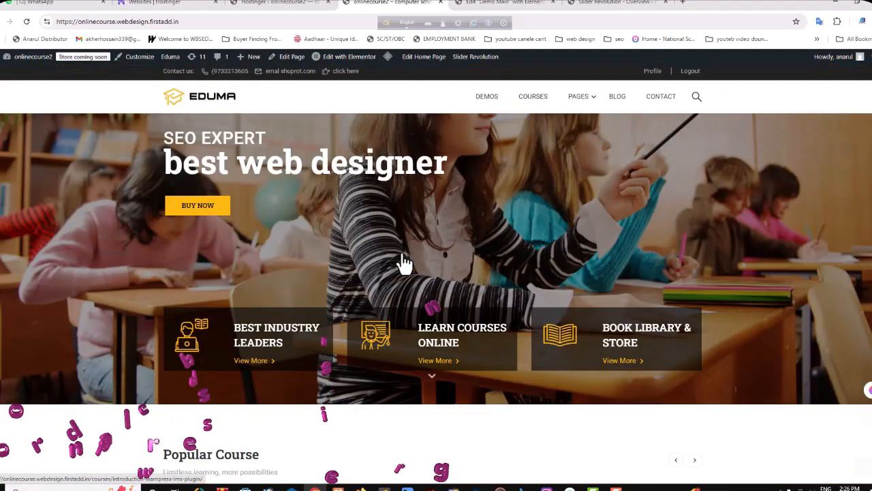